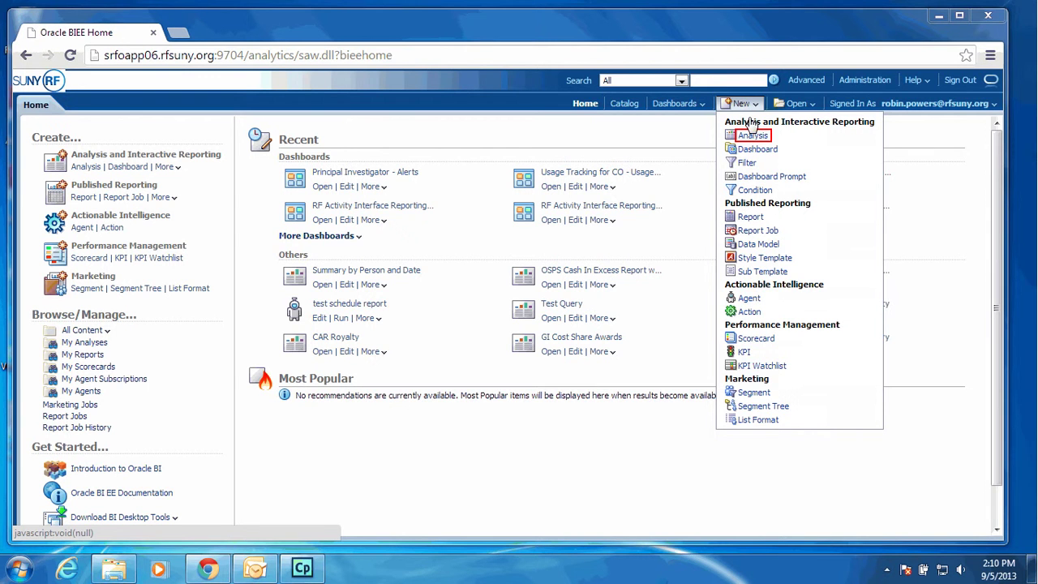
# Create a new analysis based on the Grants Snapshot subject area.
pyautogui.click(752, 138)
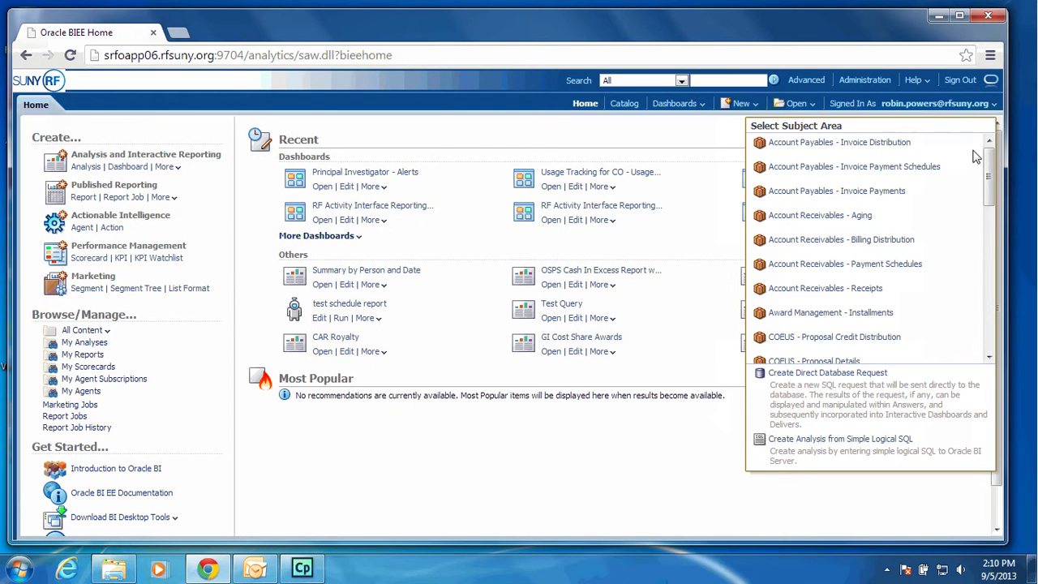
pyautogui.moveTo(989, 168); pyautogui.dragTo(987, 235)
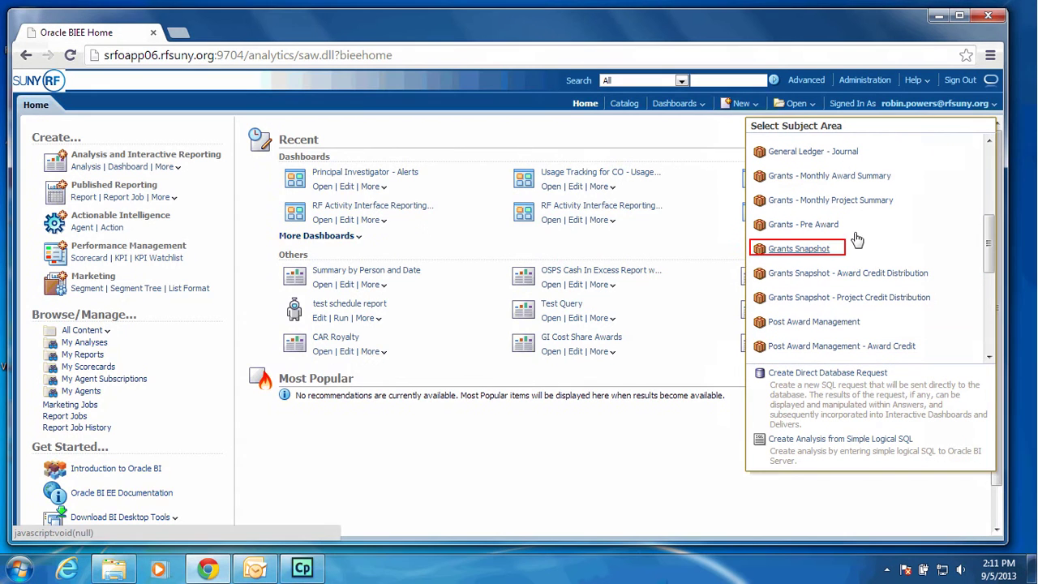
pyautogui.click(799, 249)
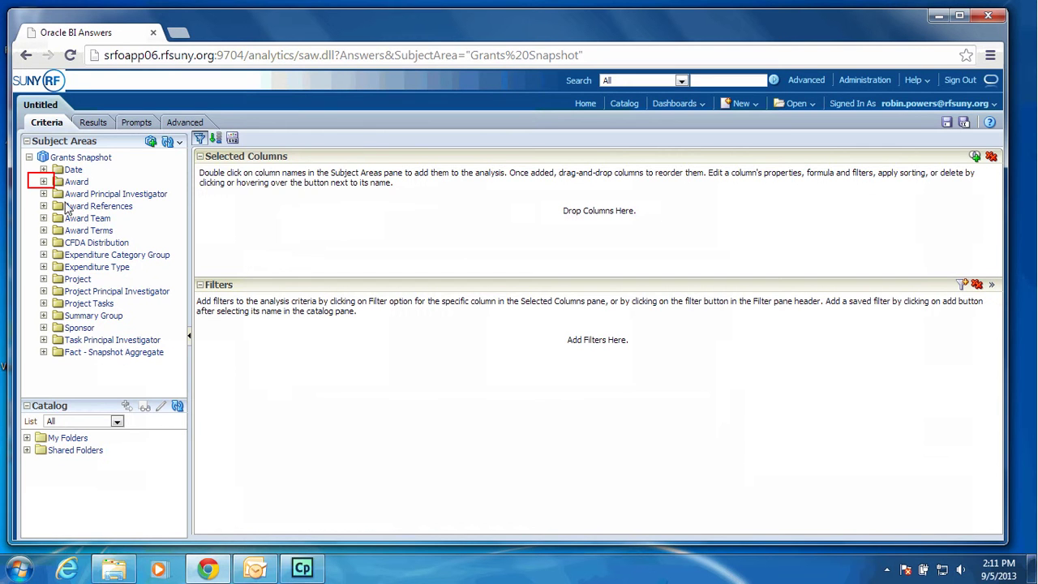
# Add the Award Purpose Type column from the Award folder to the analysis.
pyautogui.click(43, 182)
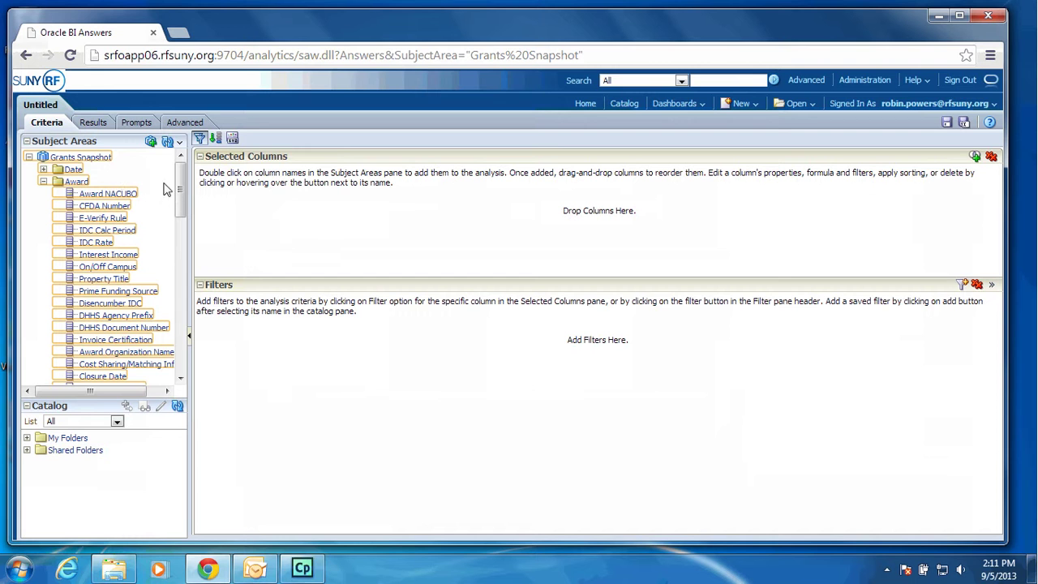
pyautogui.moveTo(180, 191); pyautogui.dragTo(180, 258)
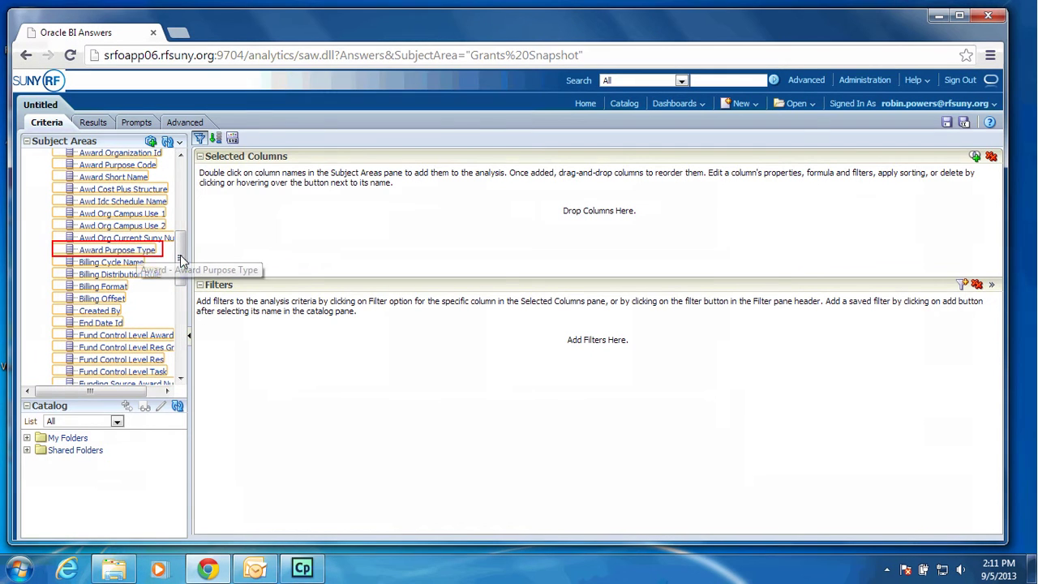
pyautogui.doubleClick(139, 254)
# Add the Date column from the Month End Date subfolder of the Date folder to the analysis.
pyautogui.moveTo(180, 272); pyautogui.dragTo(180, 166)
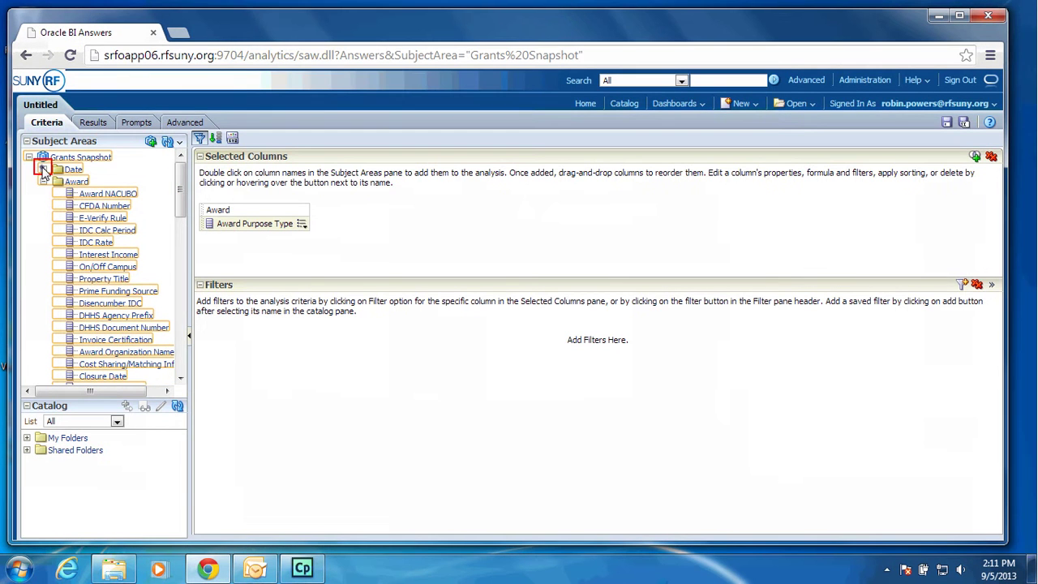
pyautogui.click(44, 169)
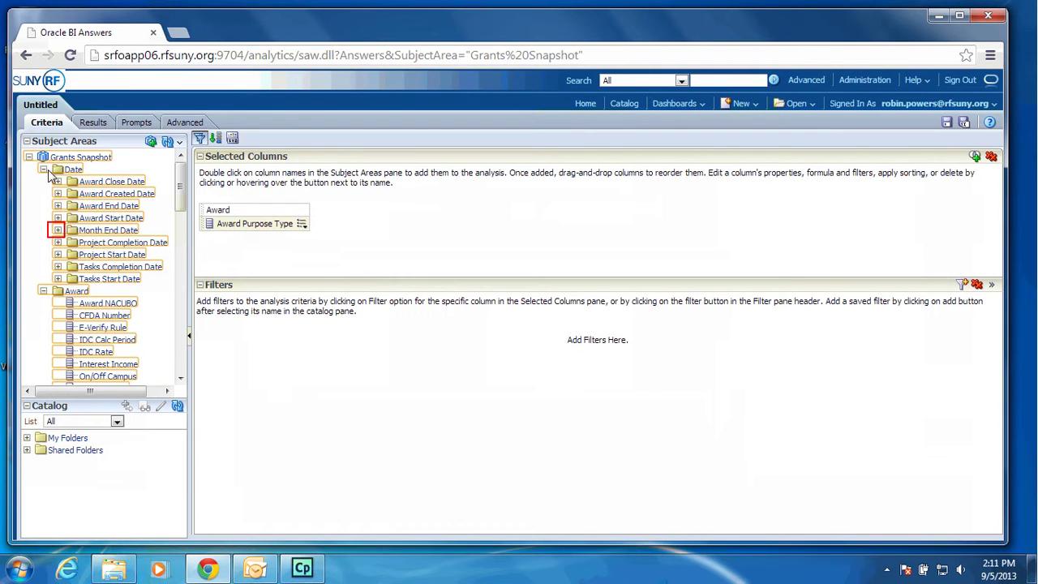
pyautogui.click(58, 230)
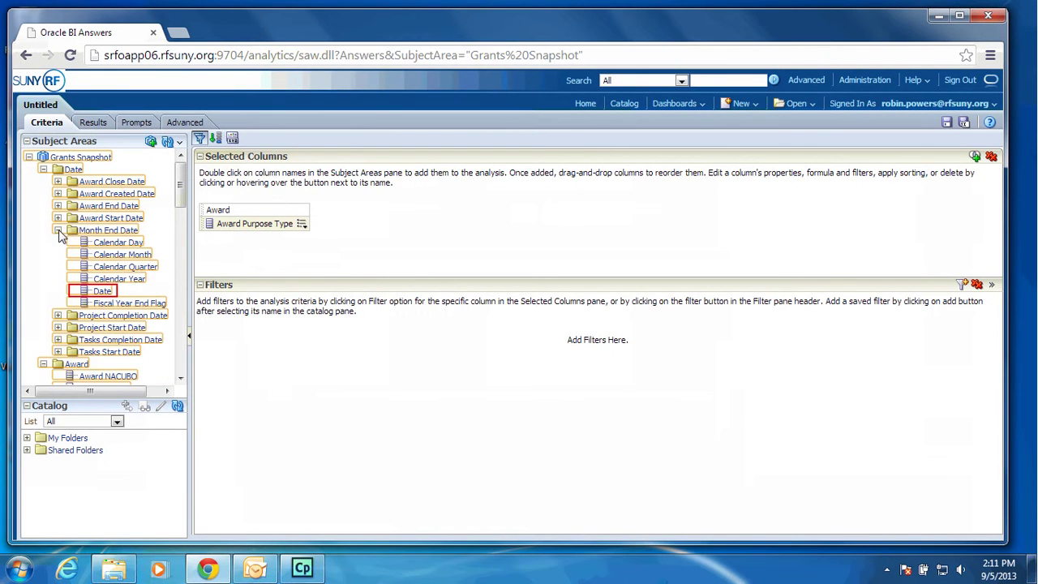
pyautogui.doubleClick(103, 291)
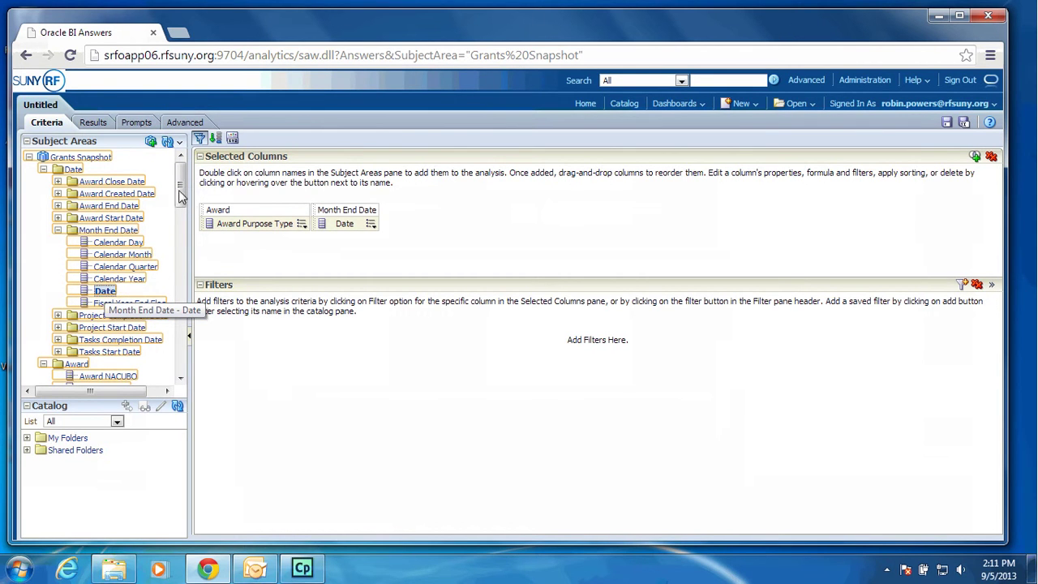
# Add the Fye Expenditure measure from the Fact - Snapshot Aggregate folder to the analysis.
pyautogui.moveTo(182, 187); pyautogui.dragTo(178, 357)
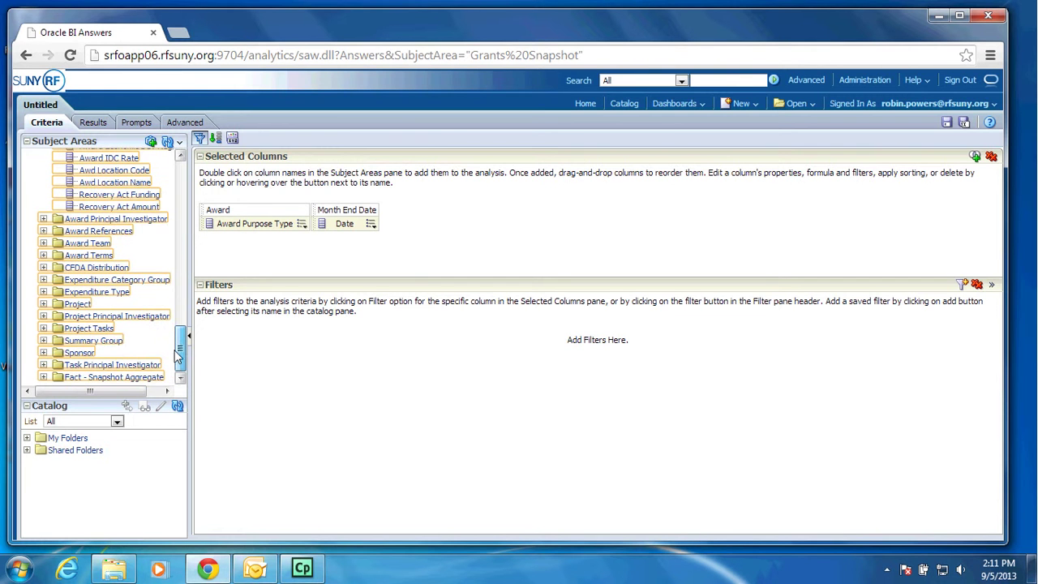
pyautogui.click(43, 377)
pyautogui.moveTo(185, 274); pyautogui.dragTo(185, 330)
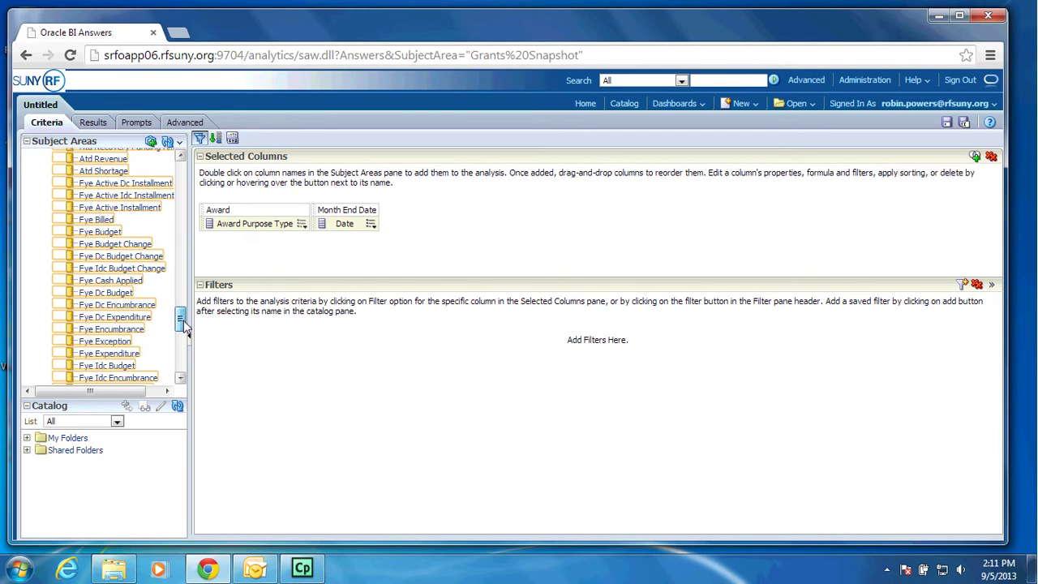
pyautogui.doubleClick(97, 355)
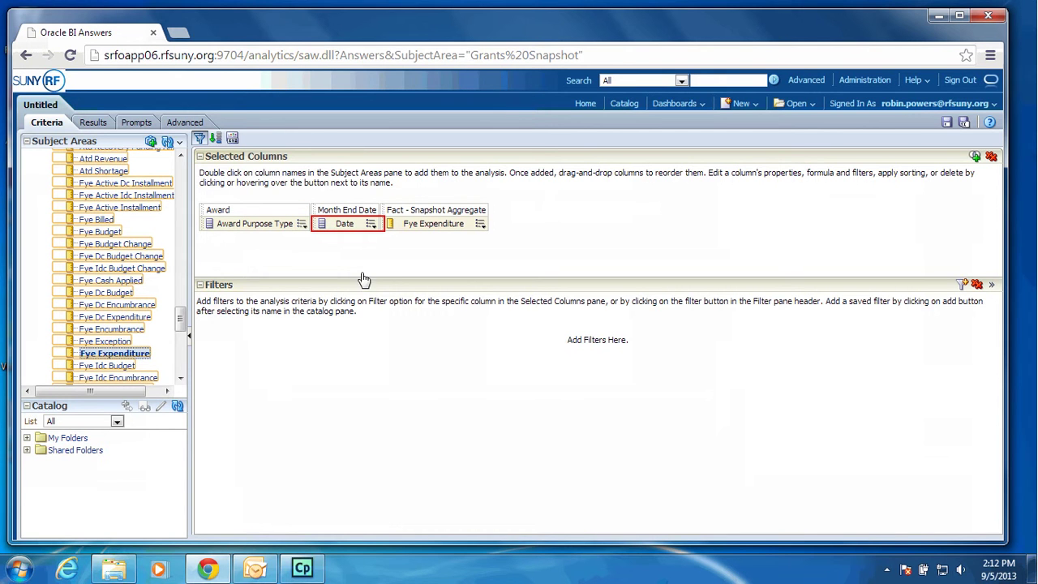
# Filter the month end Date column to values equal to 07/31/2013.
pyautogui.click(372, 228)
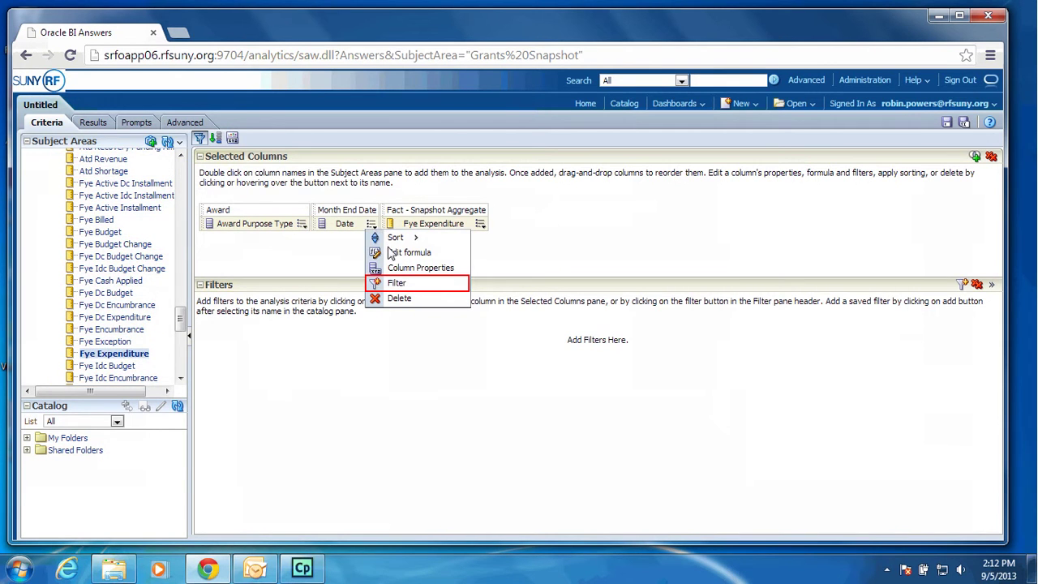
pyautogui.click(395, 282)
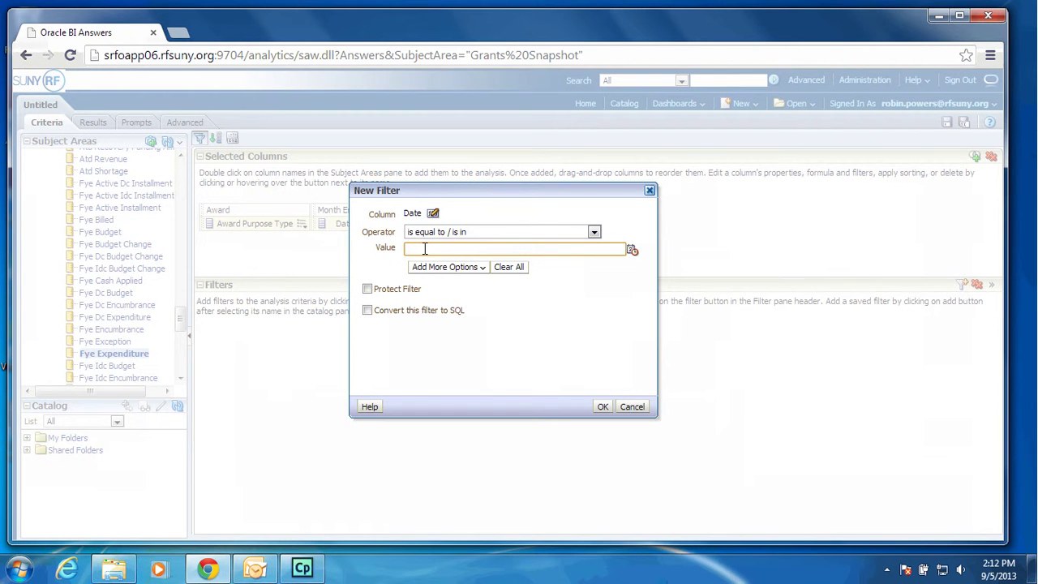
pyautogui.write('07/31/2013')
pyautogui.click(601, 407)
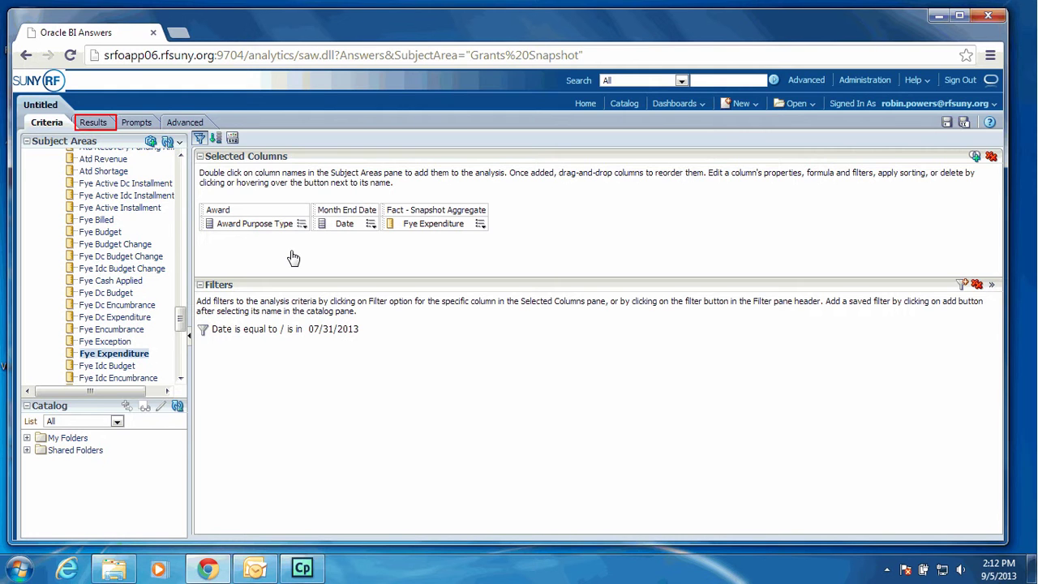
# Display the analysis results and exclude the Date column from the results table.
pyautogui.click(92, 124)
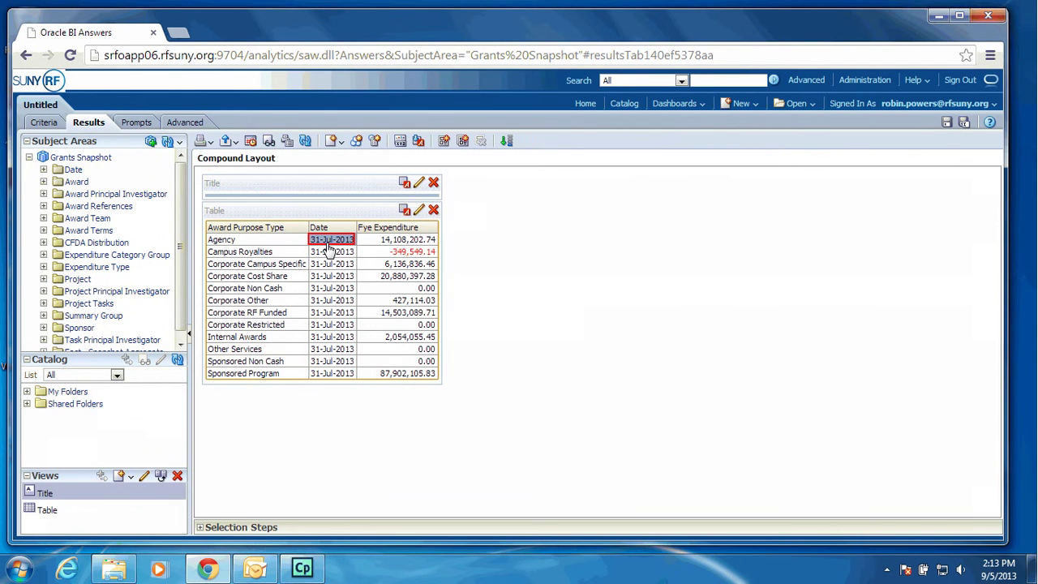
pyautogui.rightClick(328, 246)
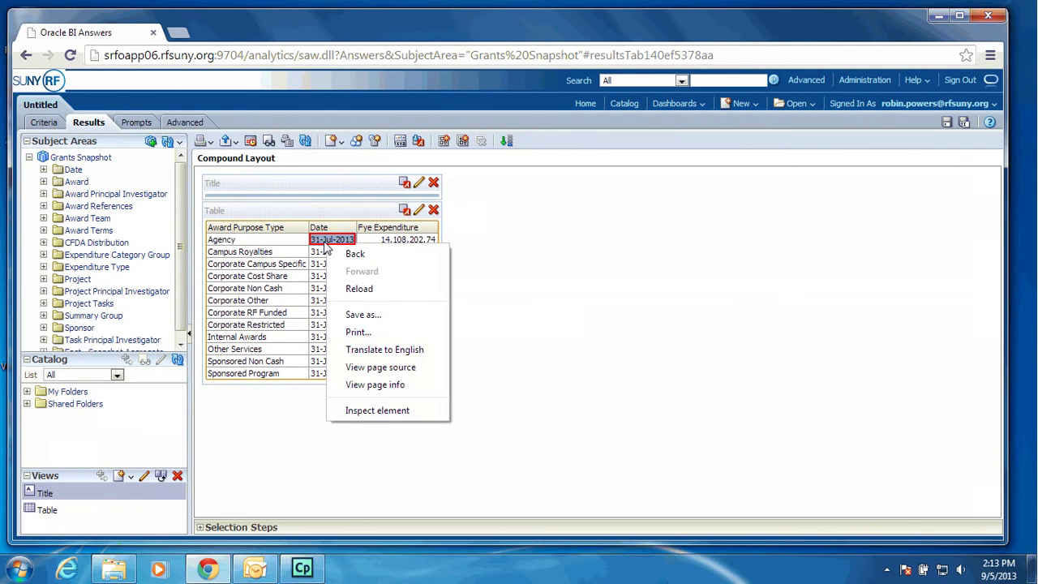
pyautogui.click(325, 243)
pyautogui.rightClick(325, 242)
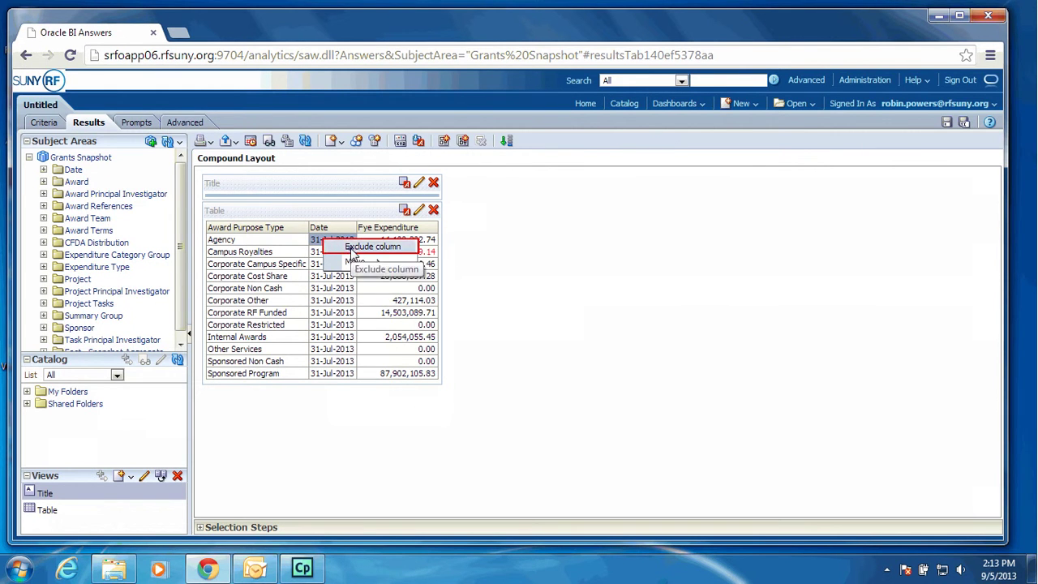
pyautogui.click(351, 248)
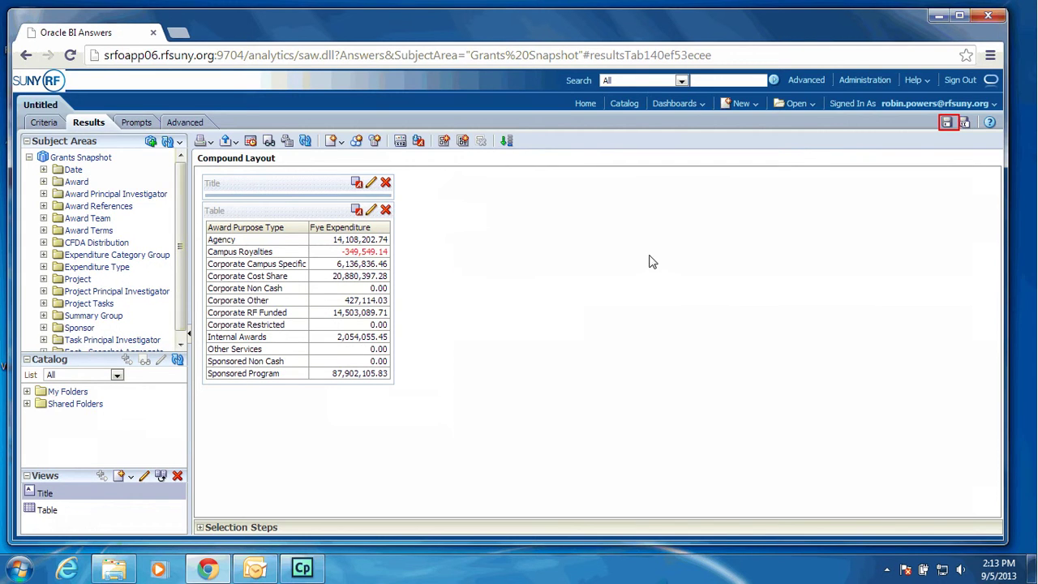
# Save the analysis in My Folders under the name "test new query".
pyautogui.click(947, 123)
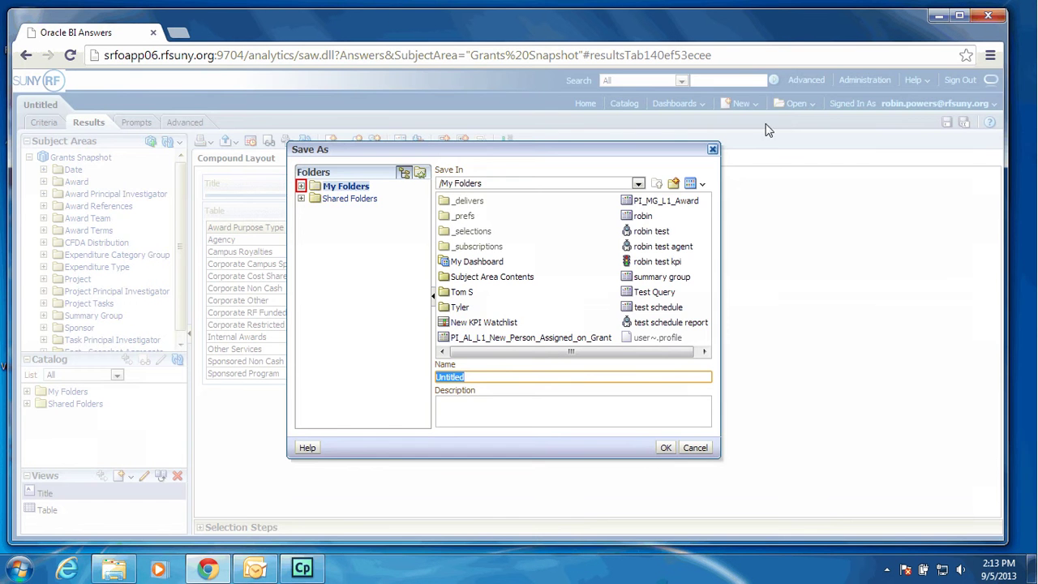
pyautogui.click(321, 187)
pyautogui.click(471, 376)
pyautogui.doubleClick(471, 376)
pyautogui.press('BackSpace')
pyautogui.write('test new query')
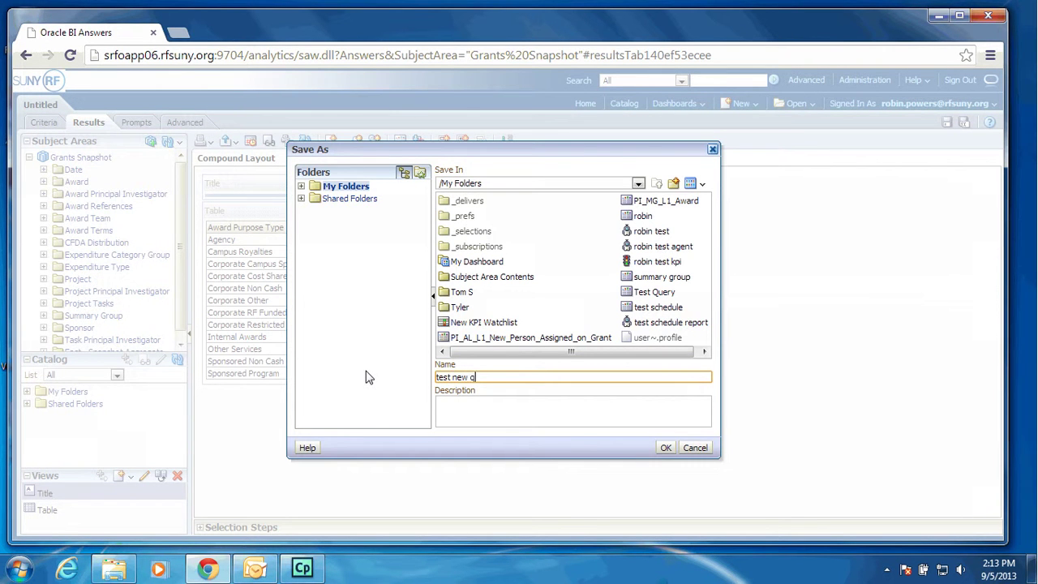
pyautogui.click(666, 447)
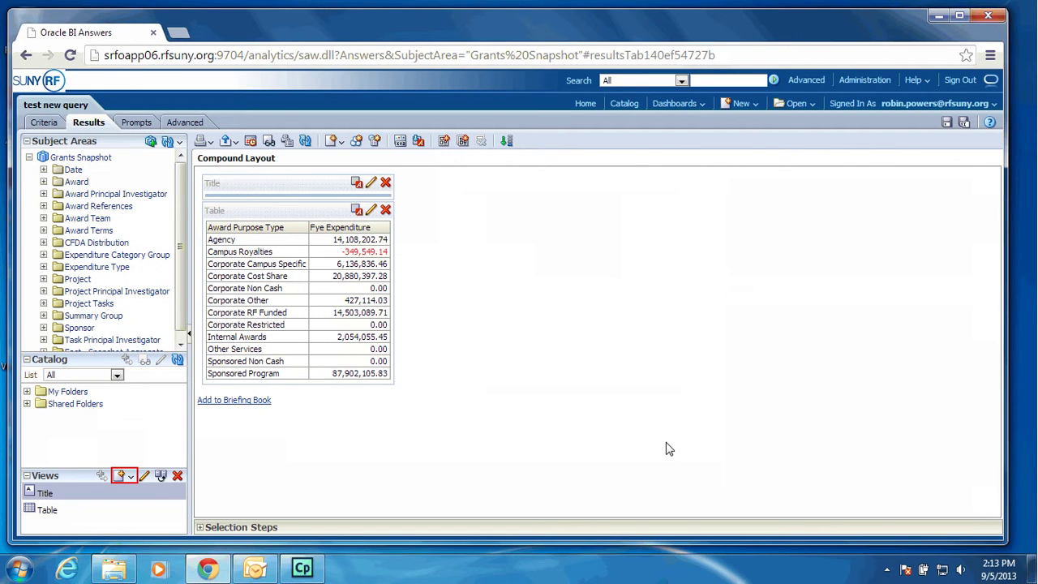
# Add a default vertical bar graph view to the results and finish editing it.
pyautogui.click(134, 481)
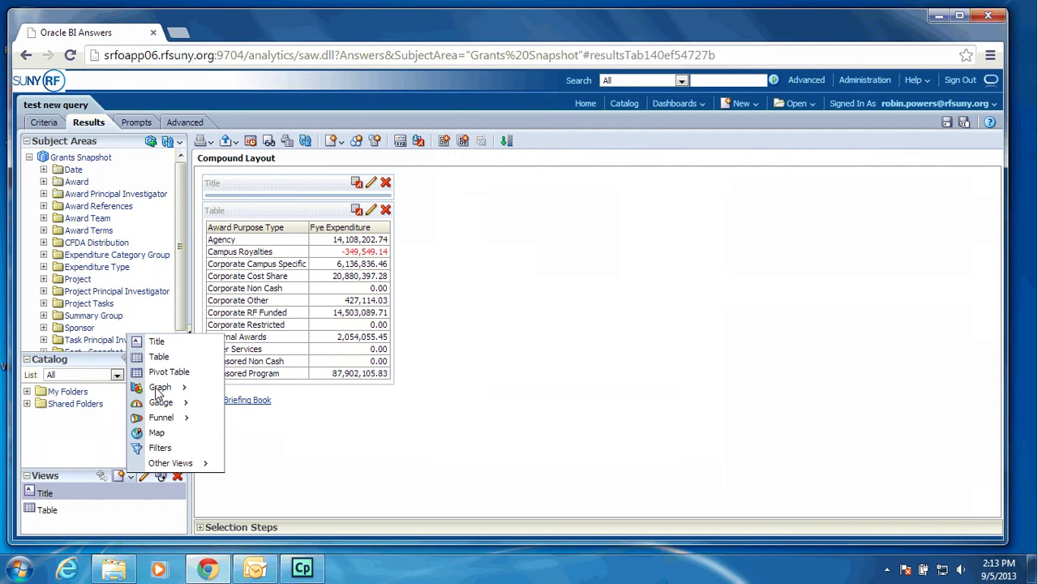
pyautogui.moveTo(158, 392)
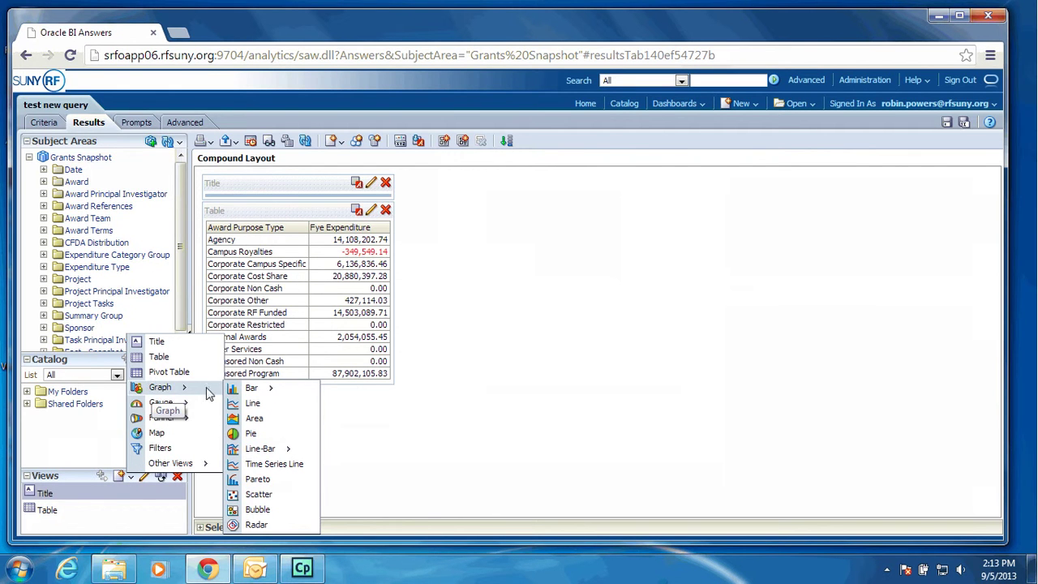
pyautogui.moveTo(268, 388)
pyautogui.click(350, 393)
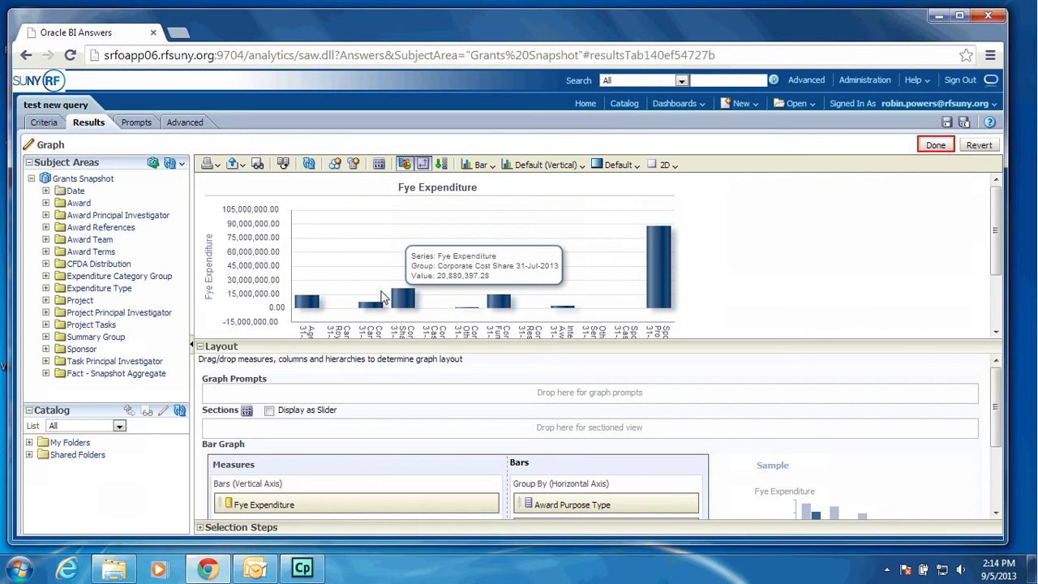
pyautogui.click(935, 146)
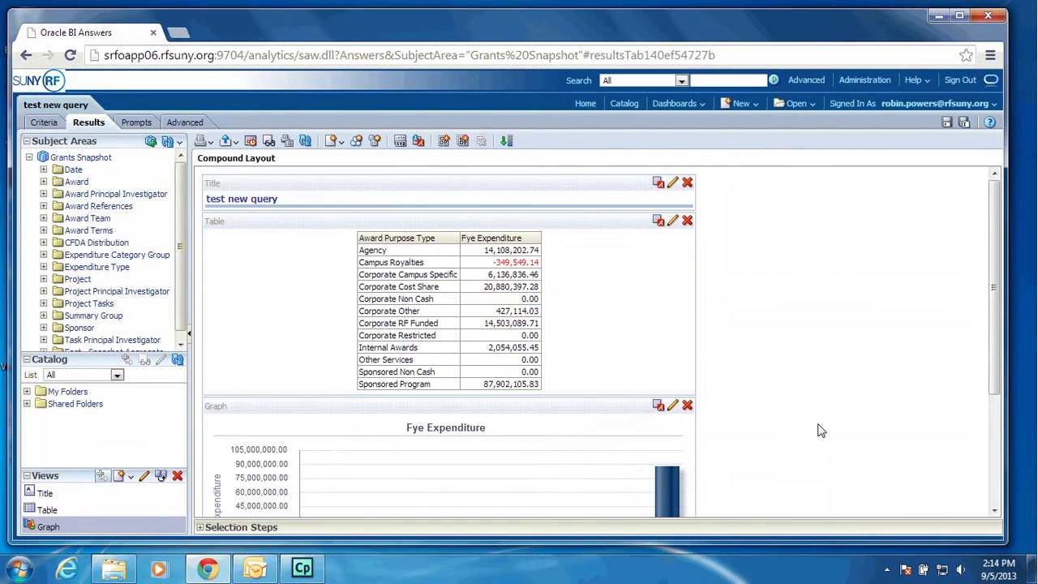
# Move the graph view above the table in the compound layout, directly below the title.
pyautogui.scroll(-3, 819, 434)
pyautogui.scroll(1, 819, 434)
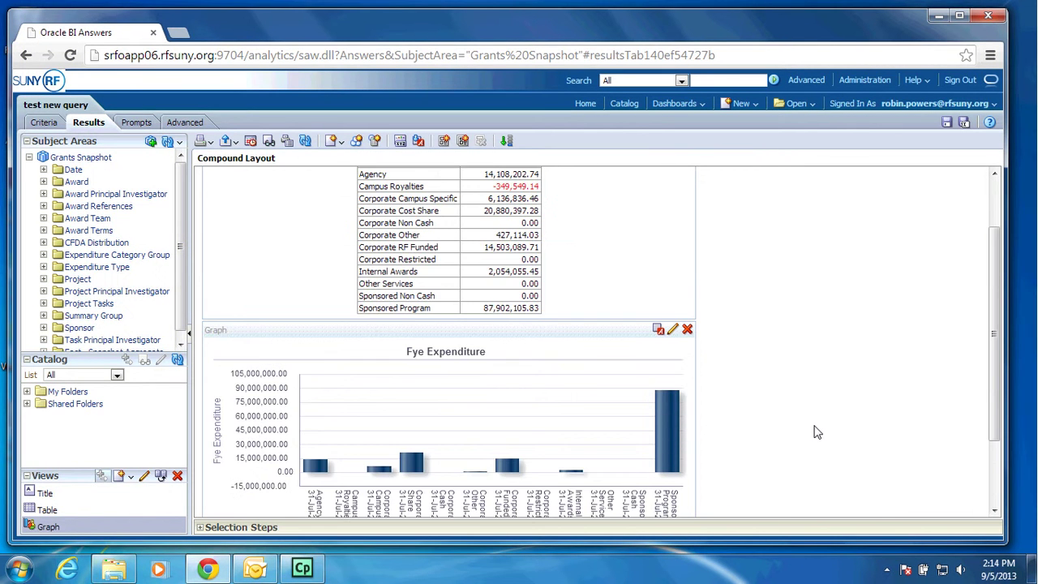
pyautogui.scroll(1, 817, 432)
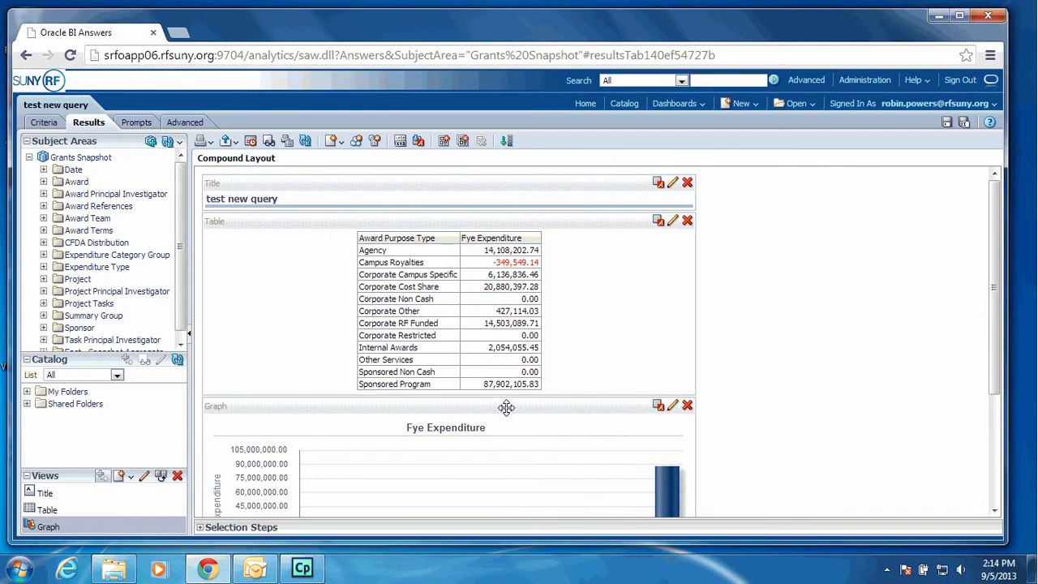
pyautogui.moveTo(644, 406); pyautogui.dragTo(695, 298)
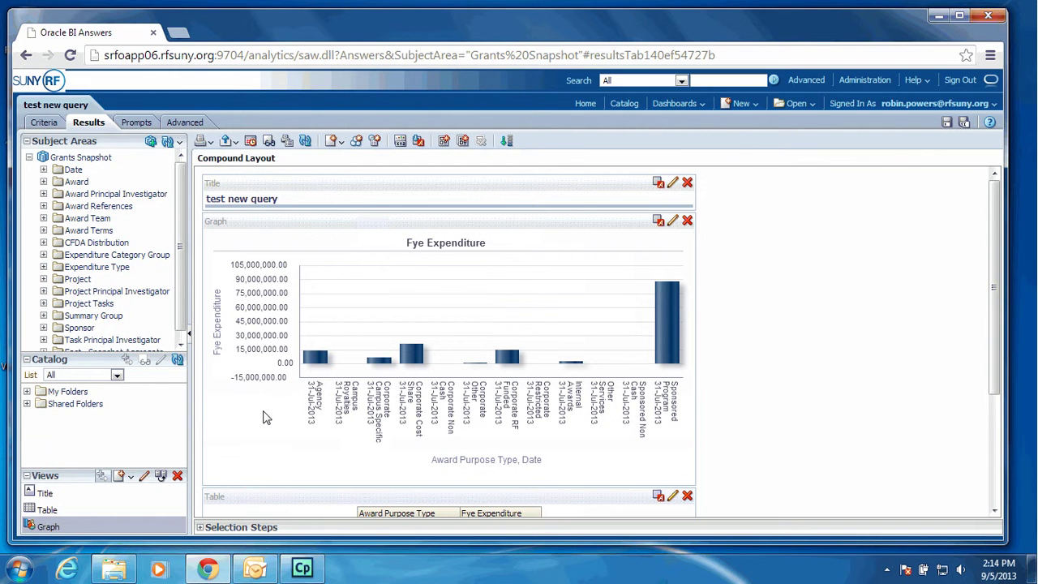
# Place the table view in its own column to the right of the graph and inspect the values of individual graph bars.
pyautogui.moveTo(991, 290); pyautogui.dragTo(993, 380)
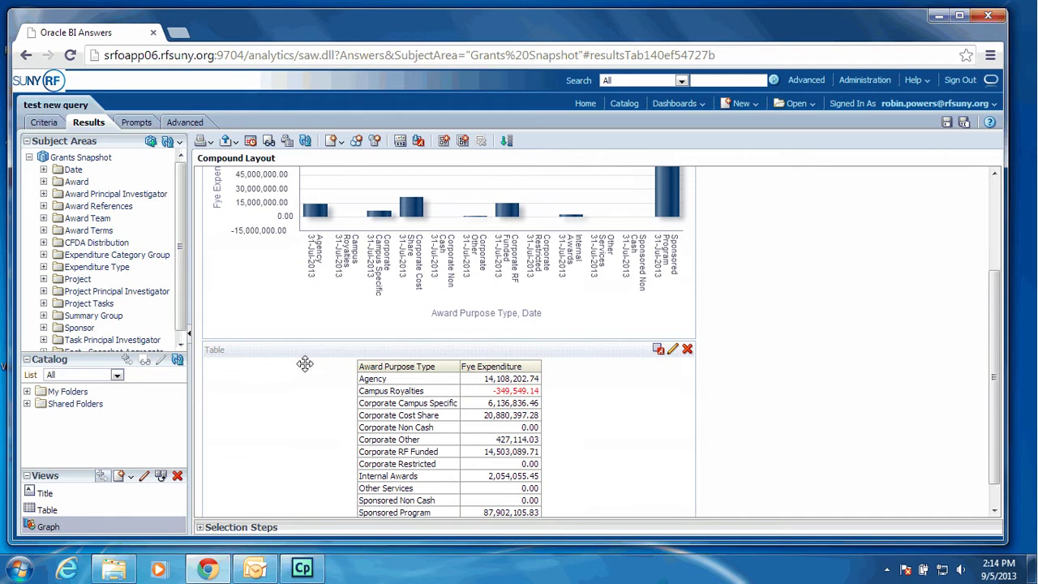
pyautogui.moveTo(257, 348); pyautogui.dragTo(702, 282)
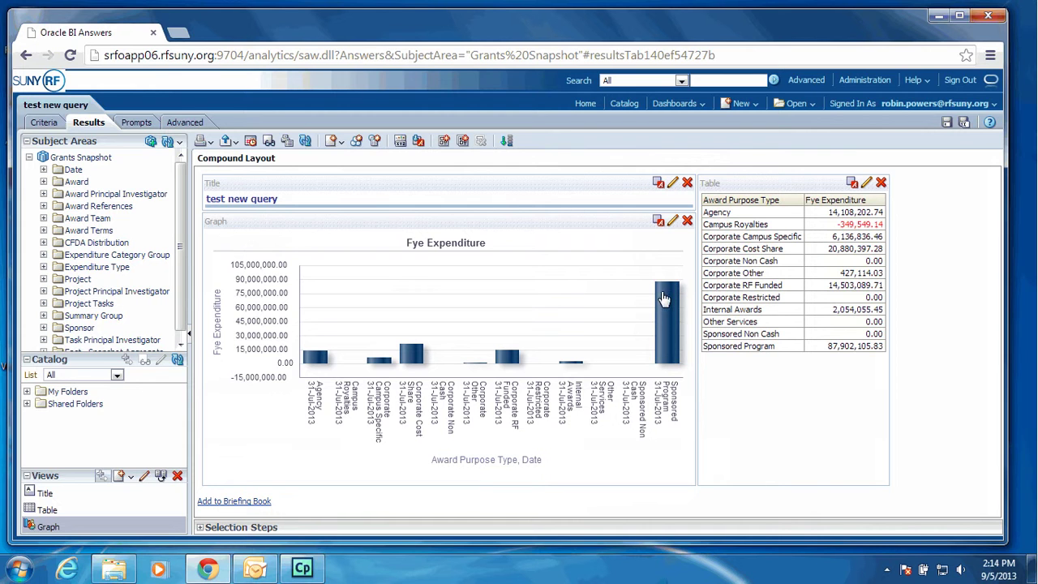
pyautogui.moveTo(659, 317)
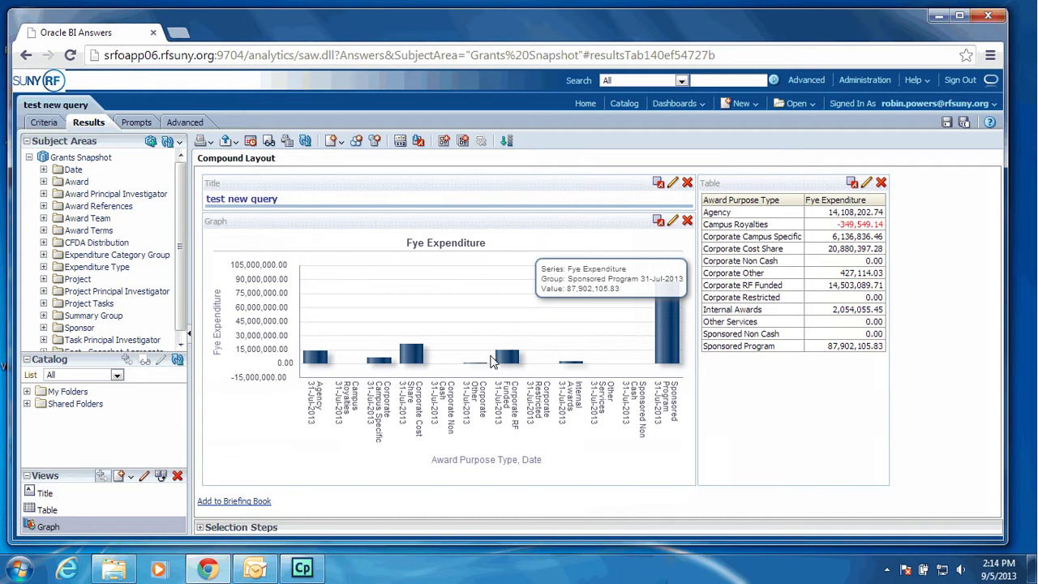
pyautogui.moveTo(491, 361)
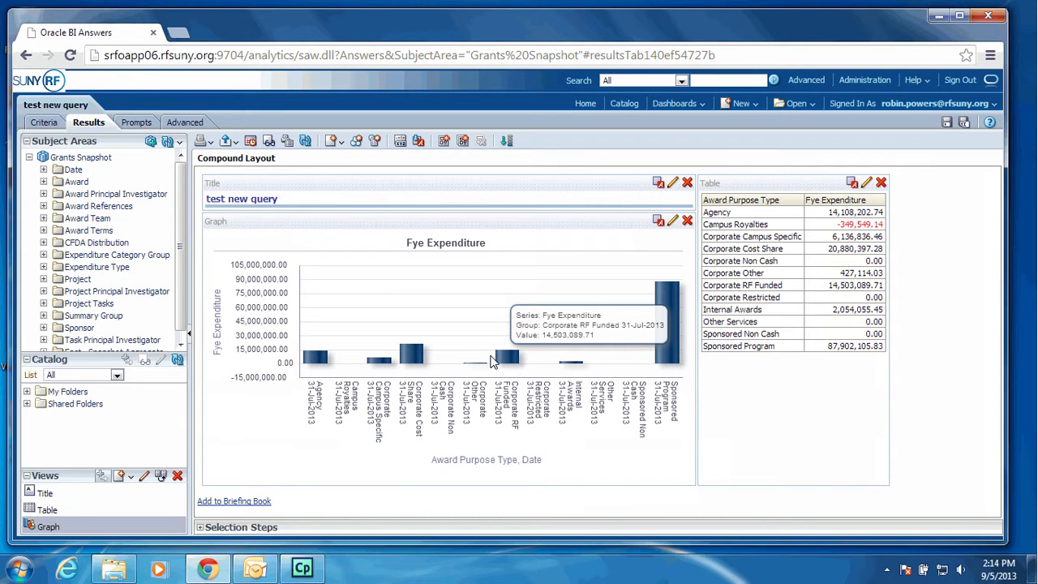